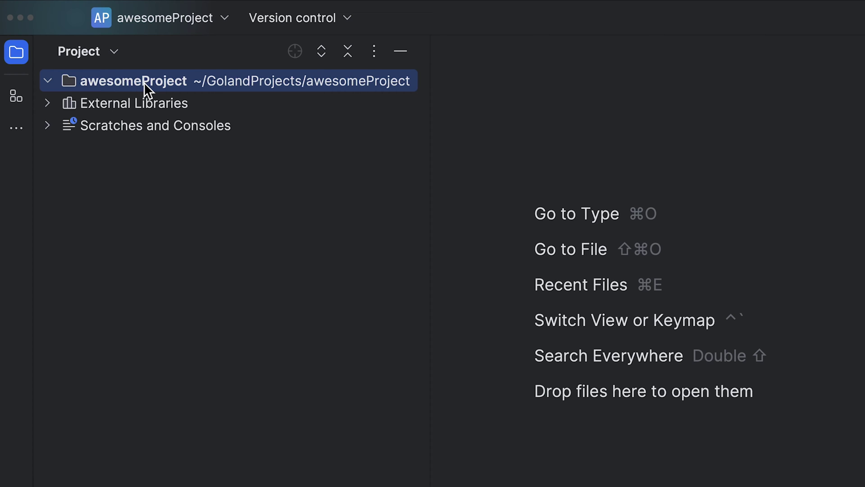
# Create main.go in awesomeProject using the Simple application template
pyautogui.rightClick(145, 82)
pyautogui.moveTo(257, 36)
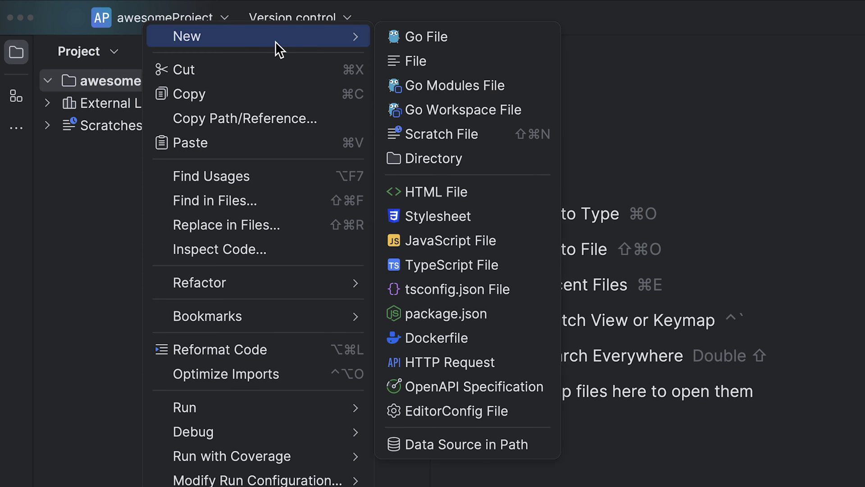
pyautogui.click(500, 40)
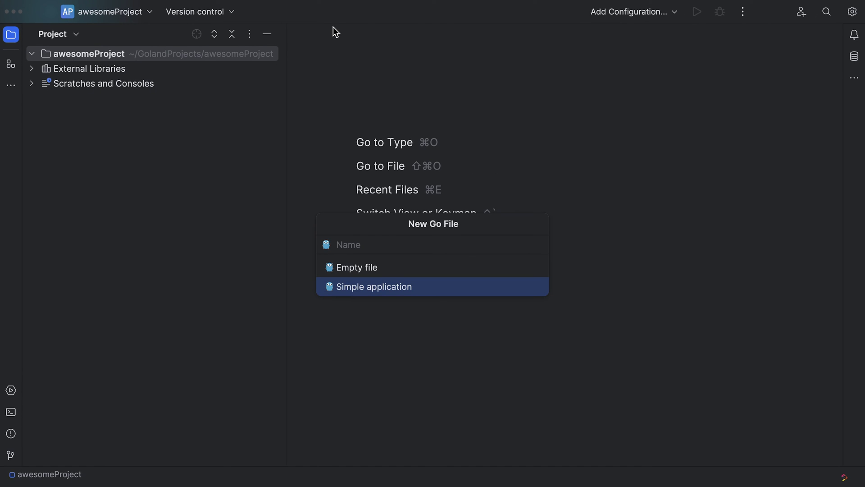
pyautogui.write('main.go')
pyautogui.press('Return')
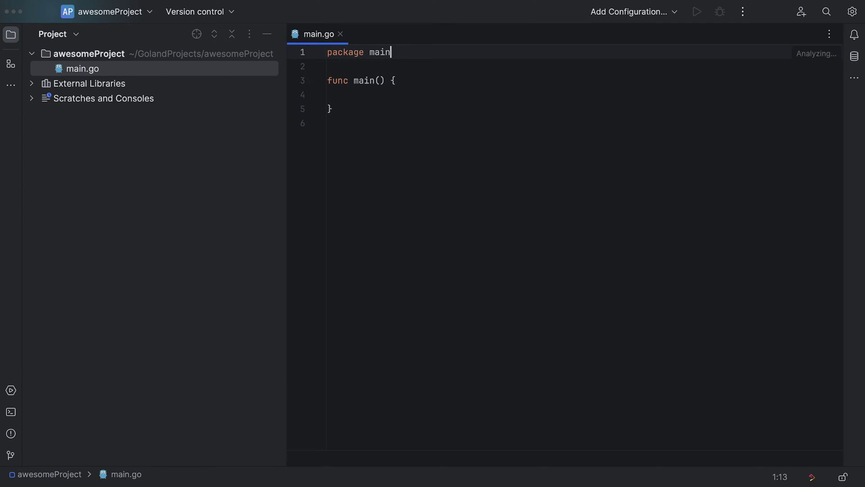
# Insert fmt.Println inside main via completion, auto-importing fmt
pyautogui.press('Down')
pyautogui.press('Down')
pyautogui.press('Down')
pyautogui.press('Tab')
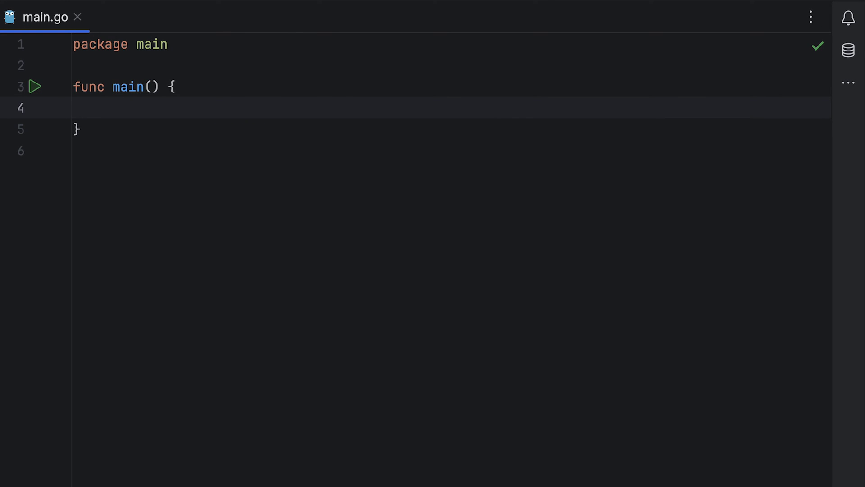
pyautogui.write('fm')
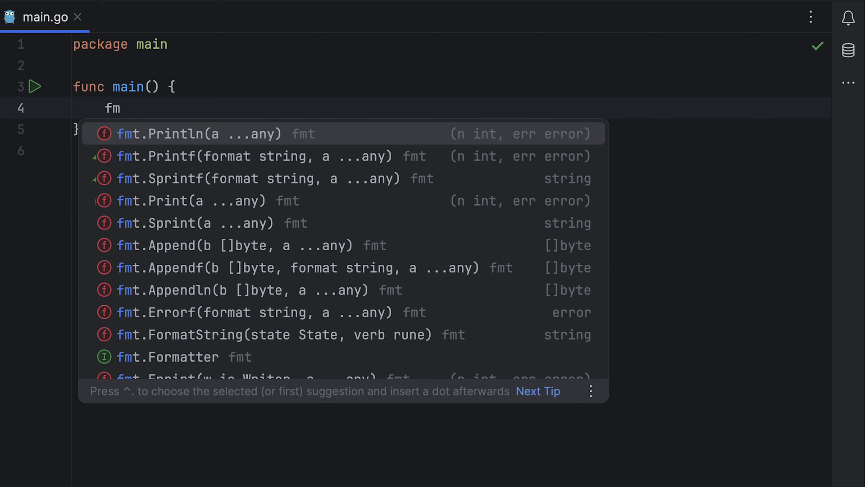
pyautogui.press('Return')
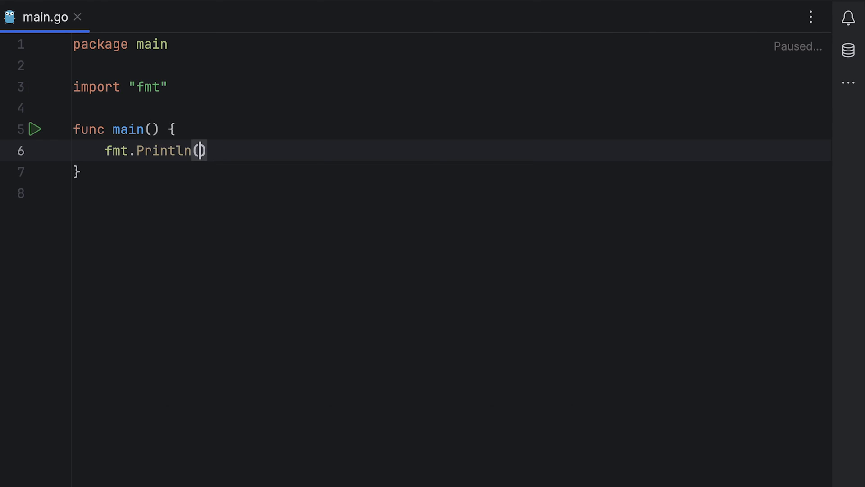
pyautogui.write('"Hello ')
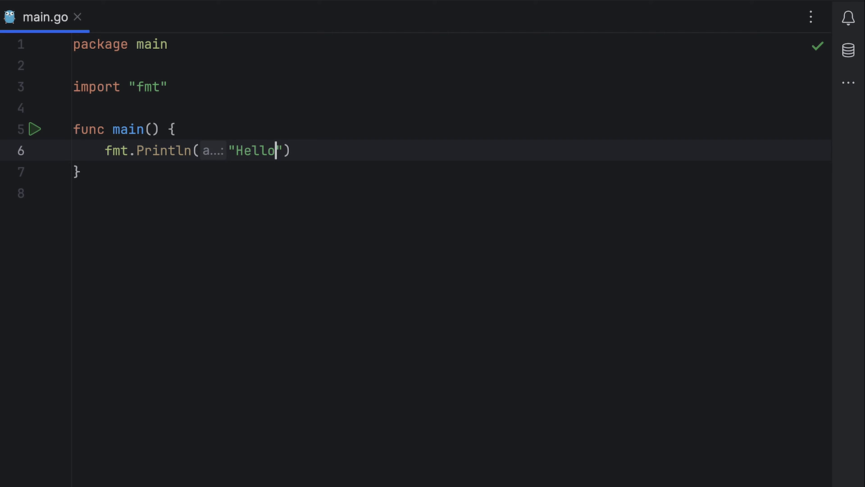
pyautogui.write('World!')
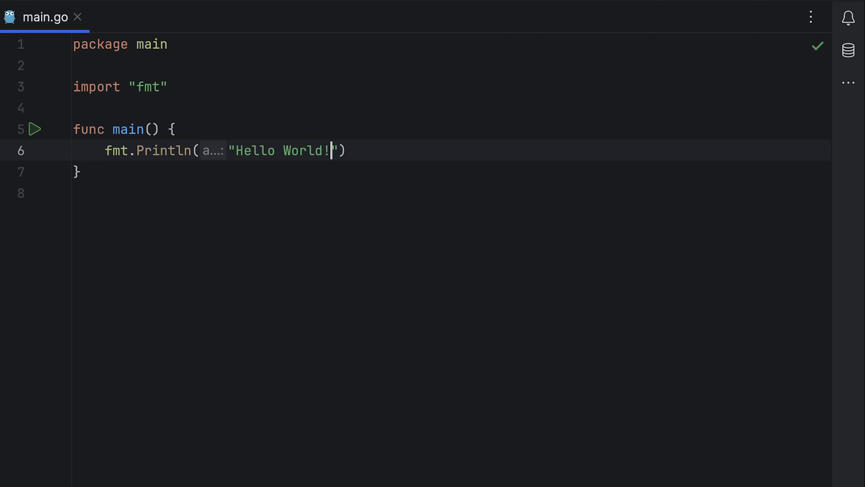
# Run 'go build main.go' from the gutter arrow beside func main()
pyautogui.press('Down')
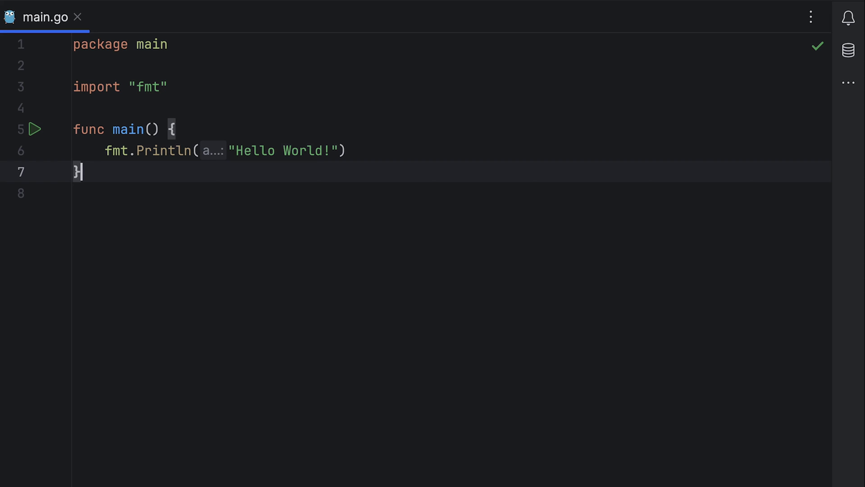
pyautogui.click(35, 131)
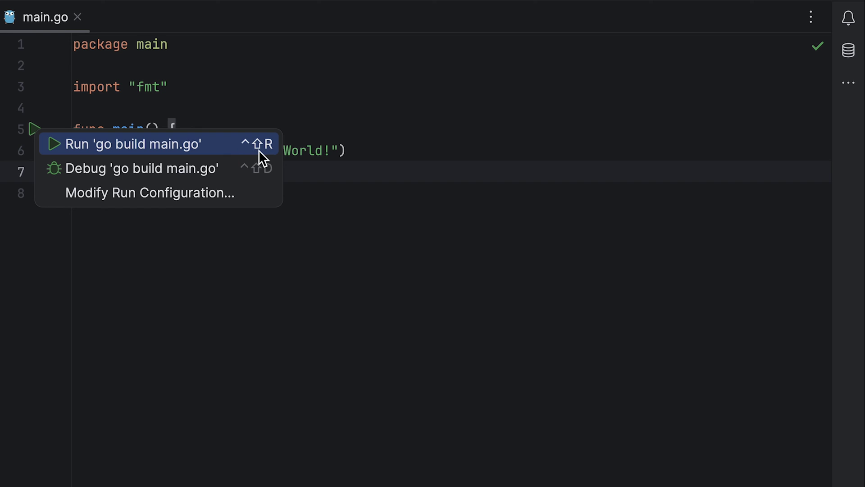
pyautogui.click(220, 148)
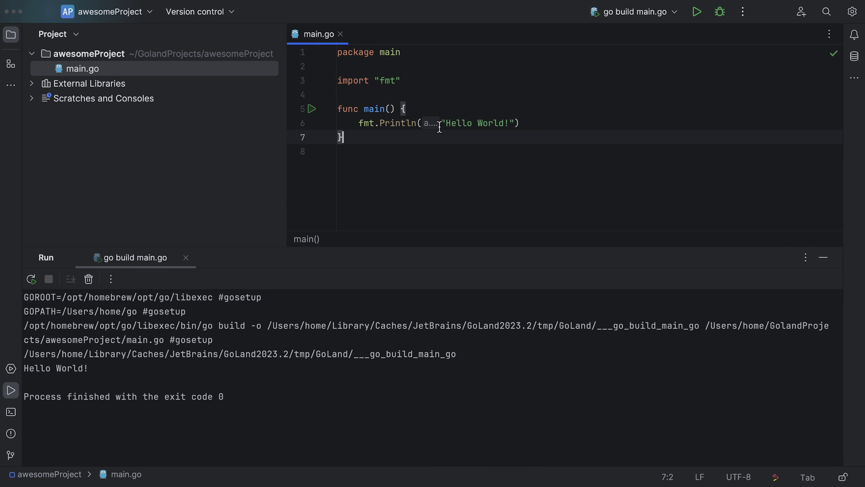